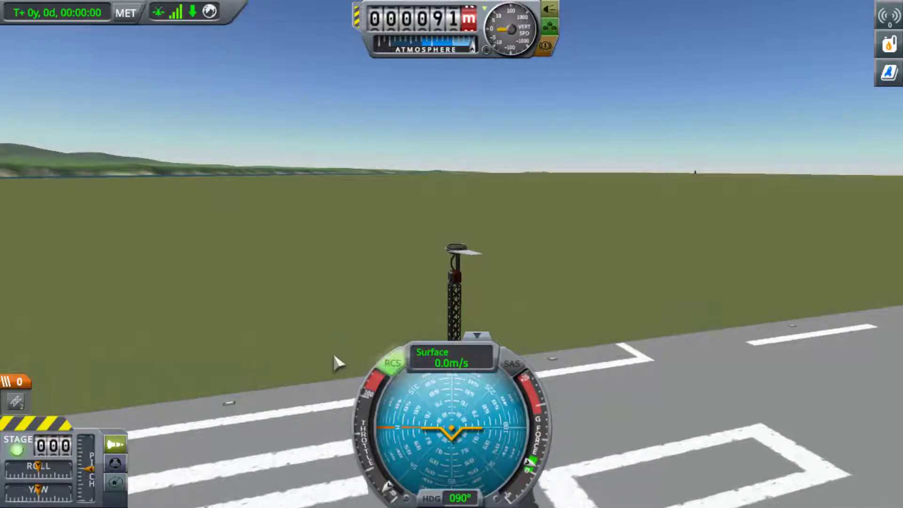
- Launch the tower craft with SAS at full throttle, then pause after it crashes
key(t)
key(shift)
key(space)
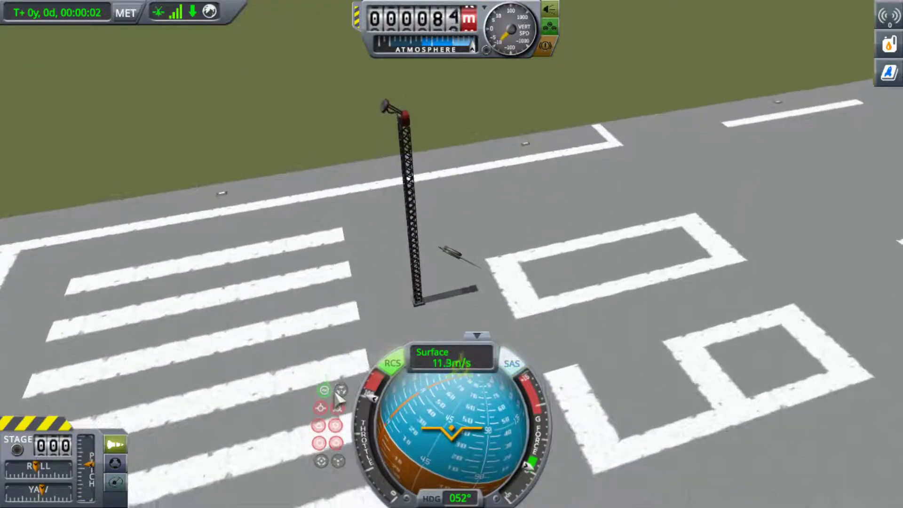
key(Escape)
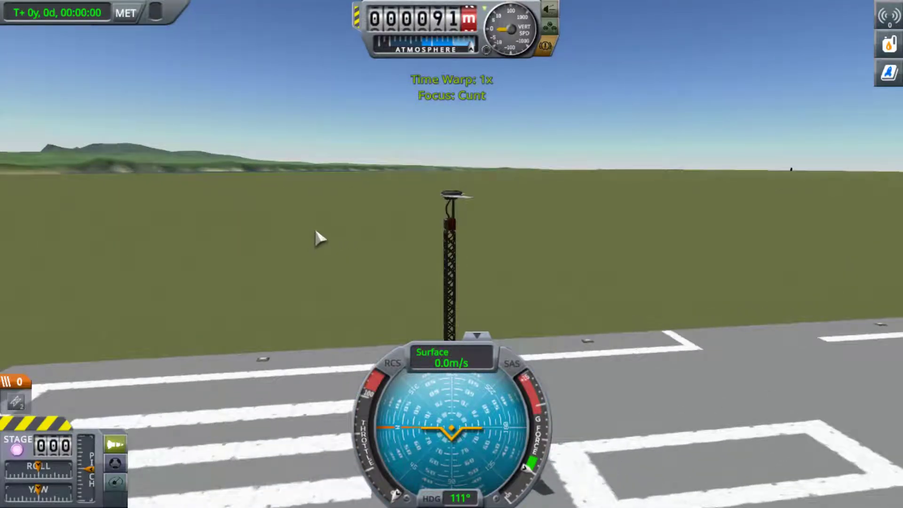
- Relaunch with SAS and RCS on, then revert the crashed flight to the hangar
key(t)
key(r)
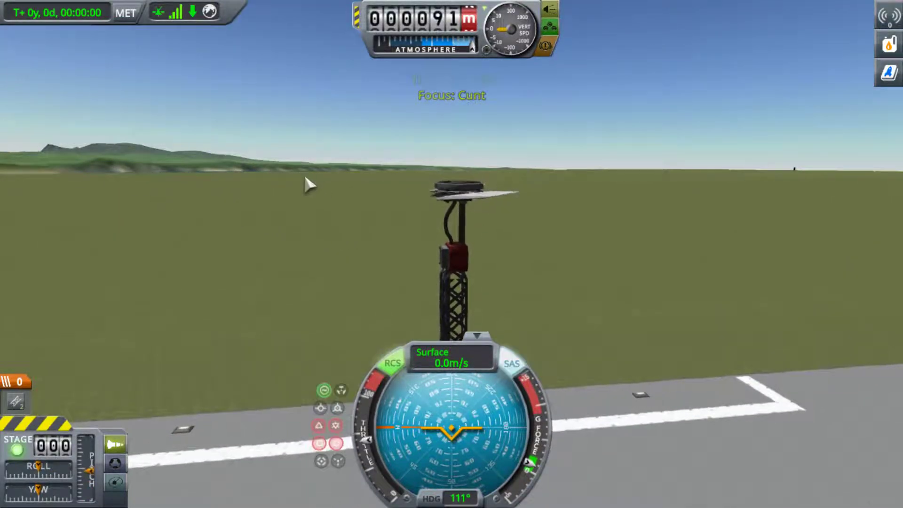
drag(305, 172, 81, 274)
key(space)
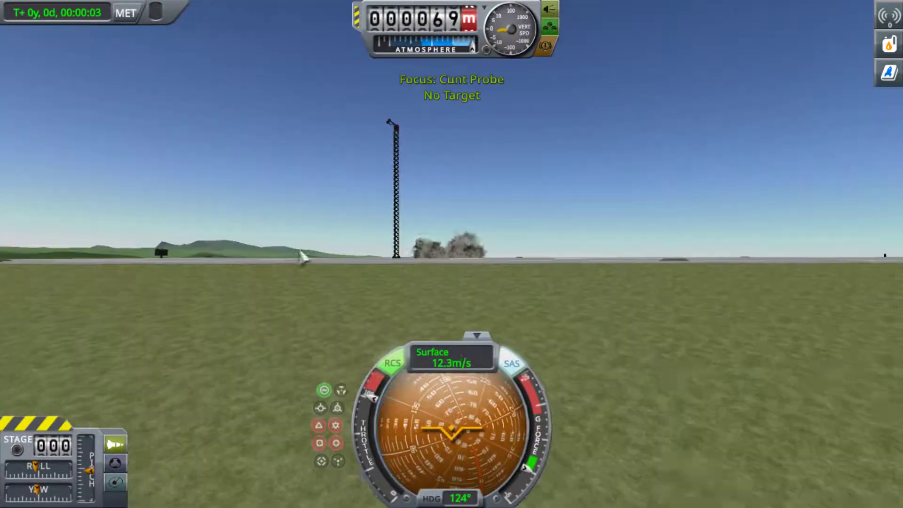
key(Escape)
click(396, 256)
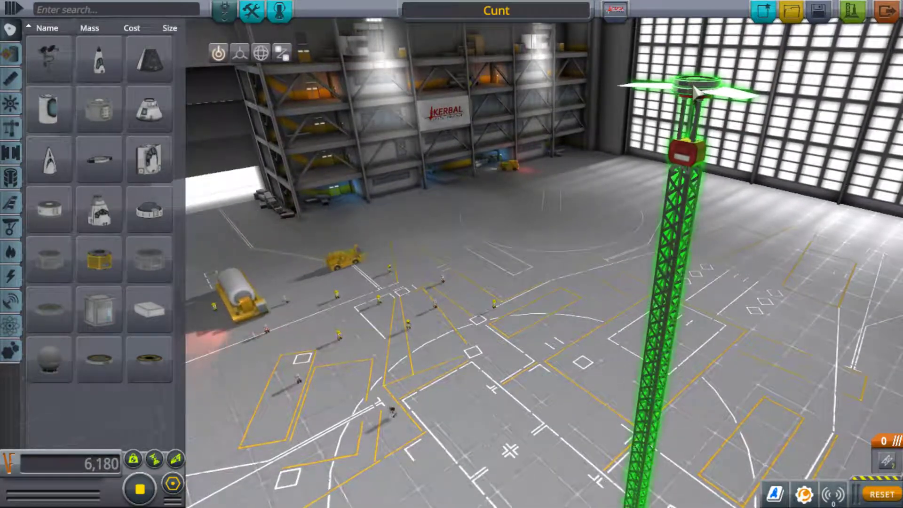
- Lift the tower craft and set it back down in the hangar, now costing 5,980
click(695, 113)
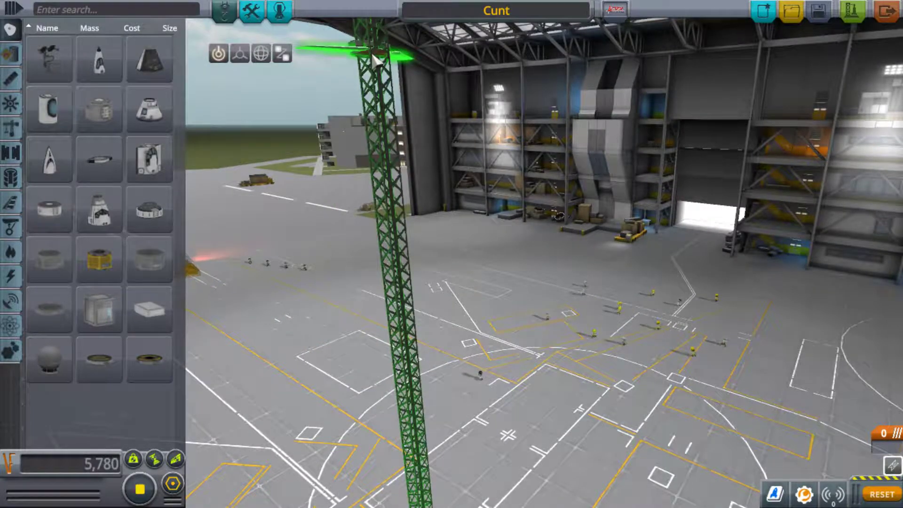
click(375, 61)
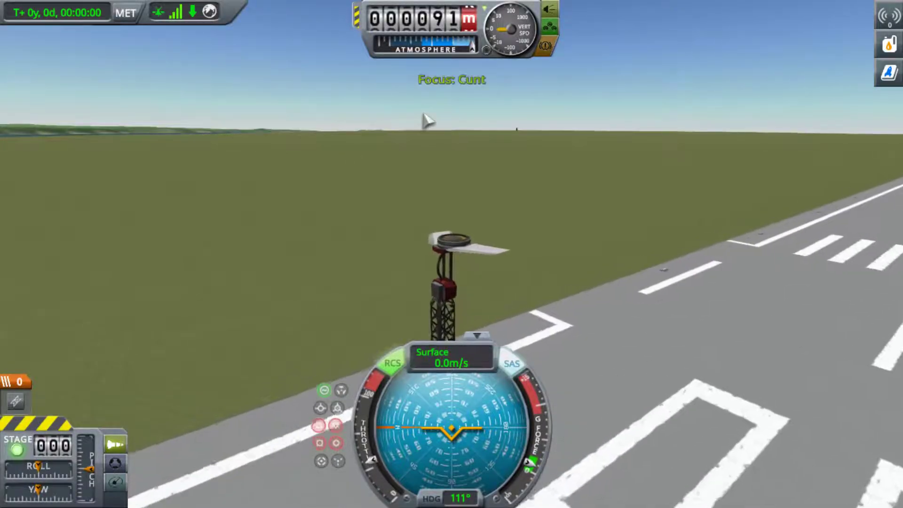
- Launch the tower craft down the runway, turning on SAS mid-flight
key(space)
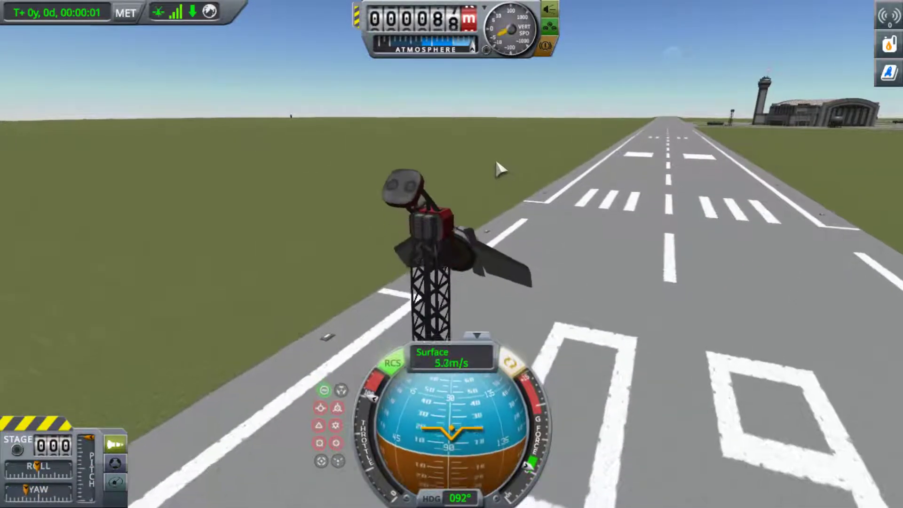
key(t)
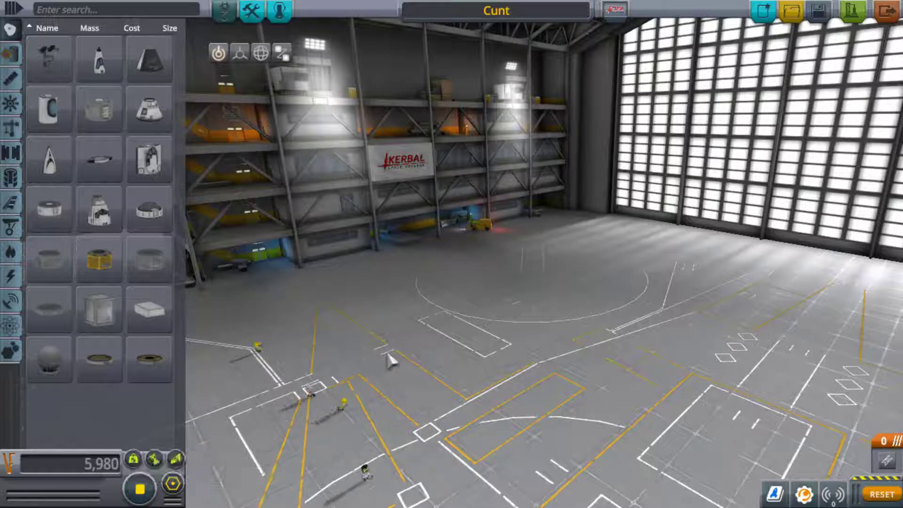
- Orbit toward the hangar door and move the tower craft further right
drag(391, 361, 432, 192)
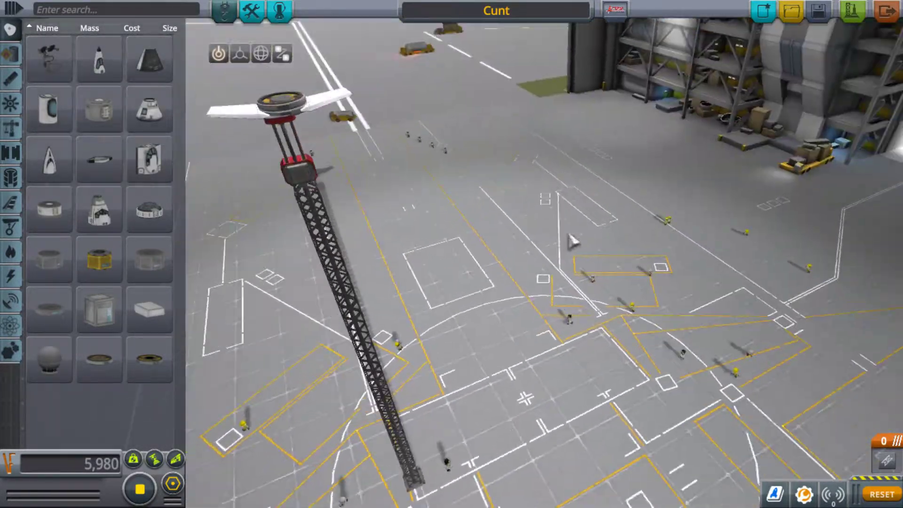
drag(432, 192, 290, 166)
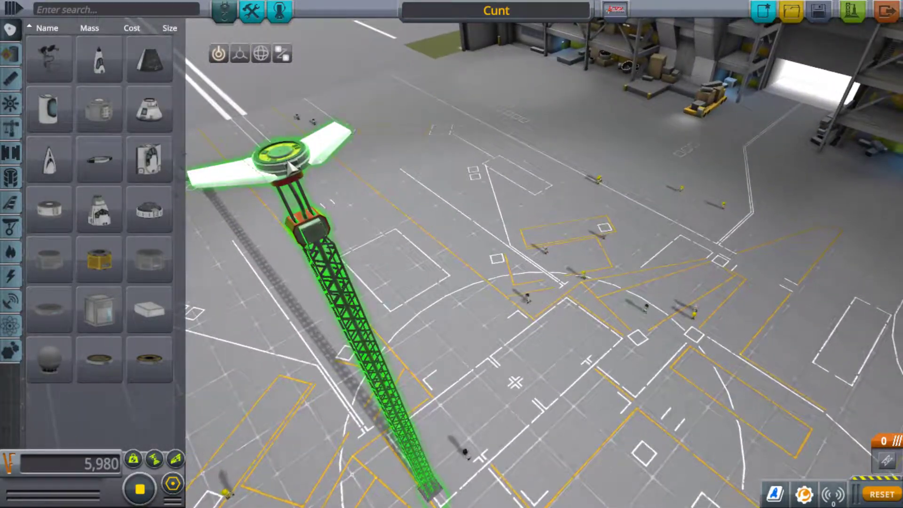
click(289, 166)
click(480, 125)
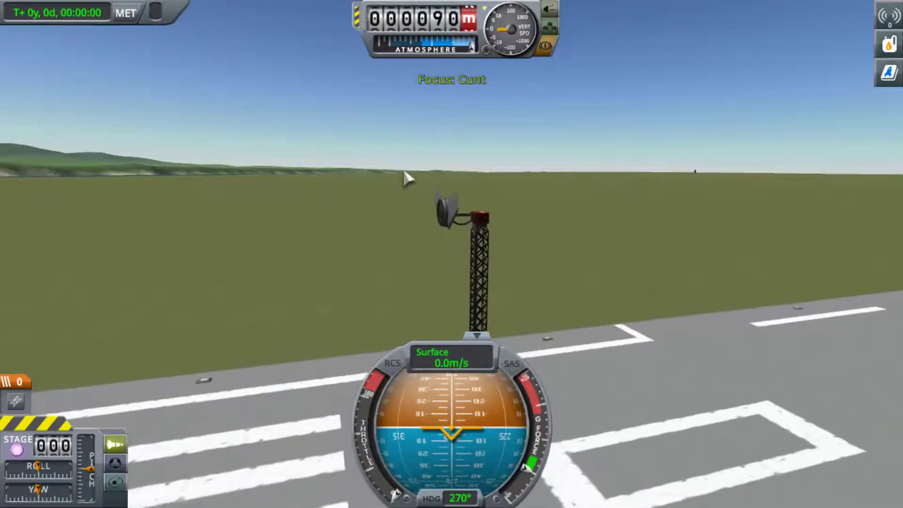
- Launch the craft off the tower, then pause after the crash and start reverting
key(space)
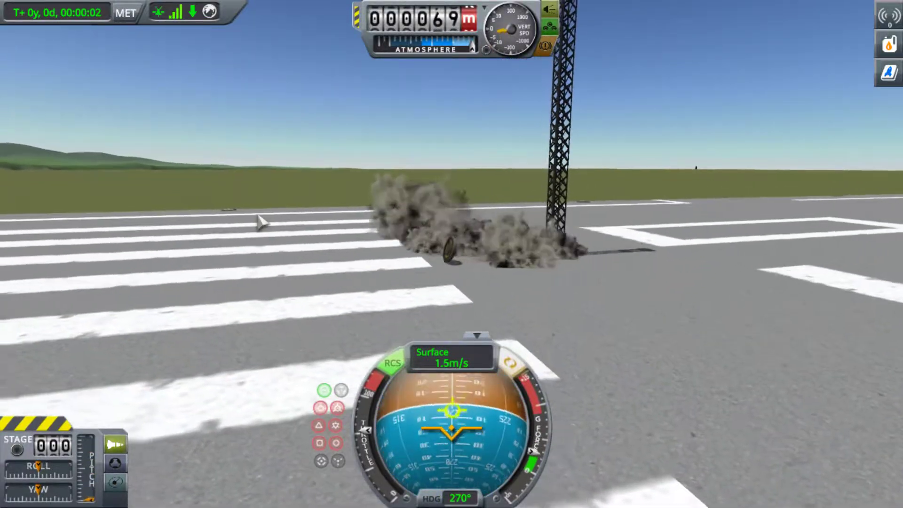
key(Escape)
click(404, 250)
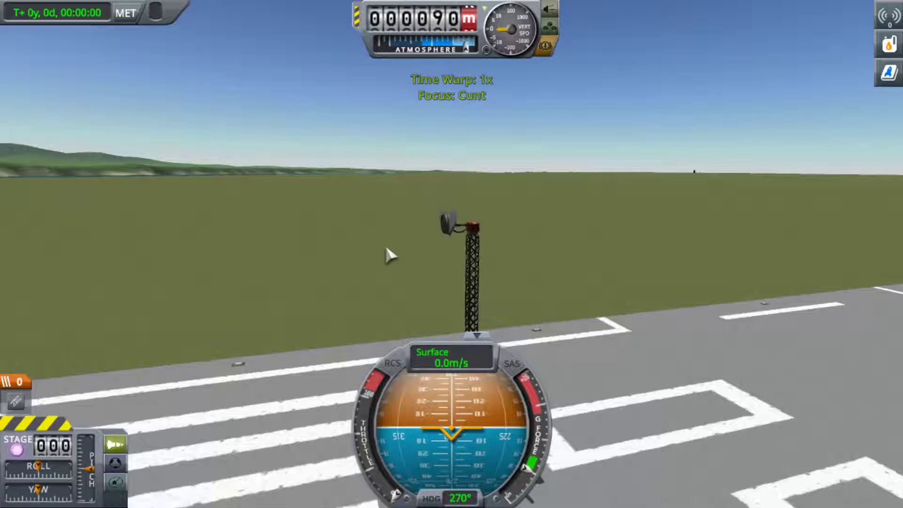
- Relaunch with RCS on, then pause after the crash and confirm reverting the flight
key(r)
key(space)
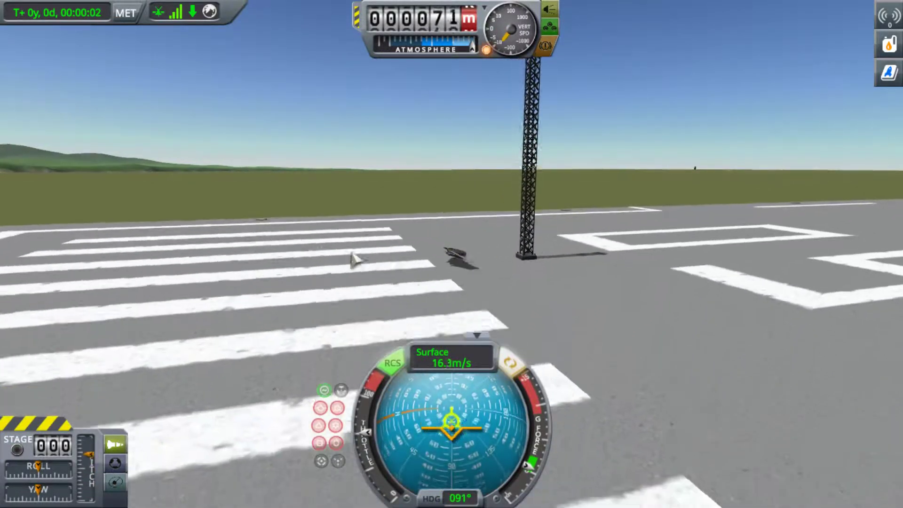
key(Escape)
click(406, 262)
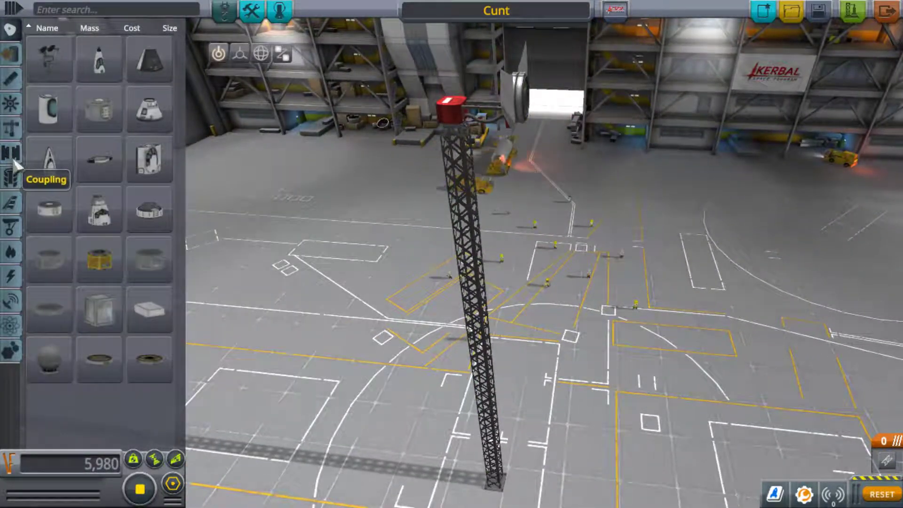
- Mount a 2x-symmetry pair of wings on the decoupler at the tower's top
click(11, 79)
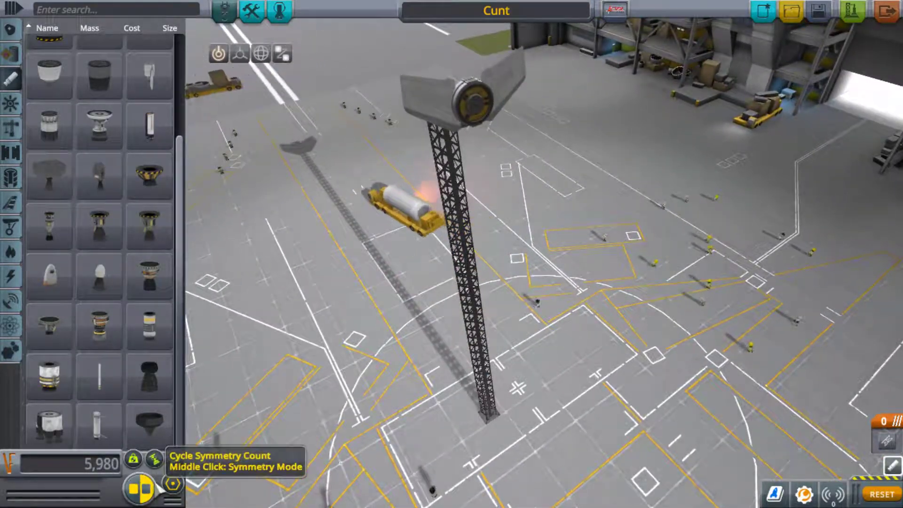
click(140, 488)
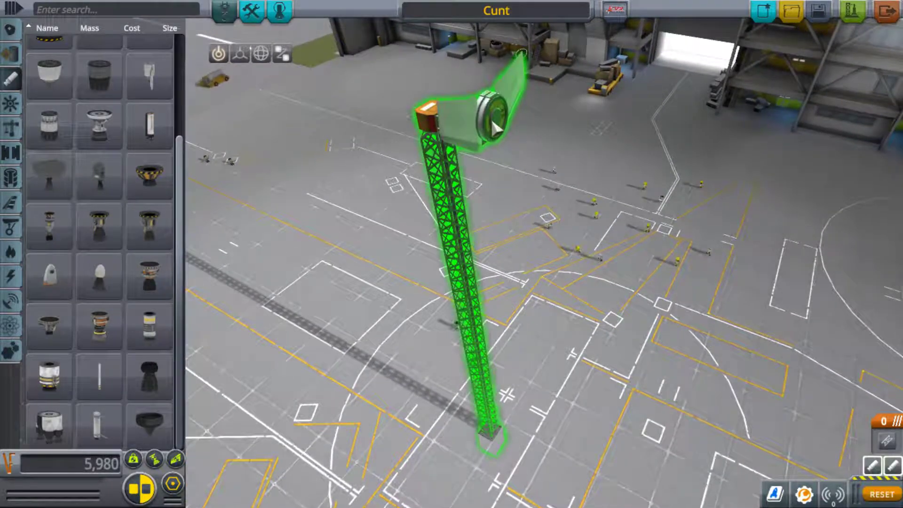
click(494, 127)
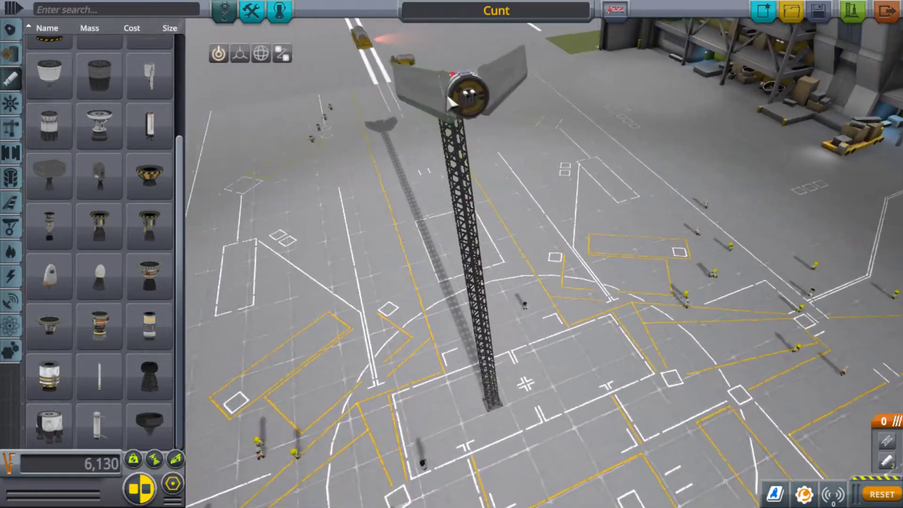
click(469, 101)
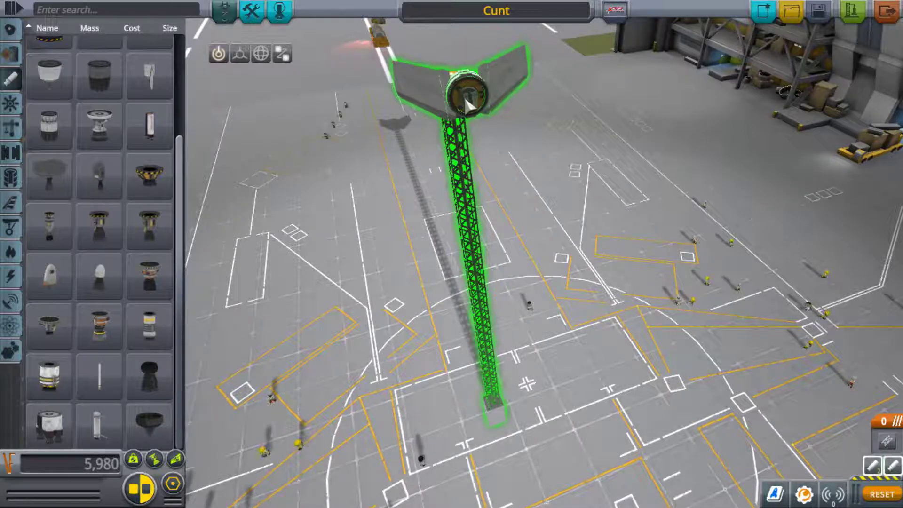
click(469, 104)
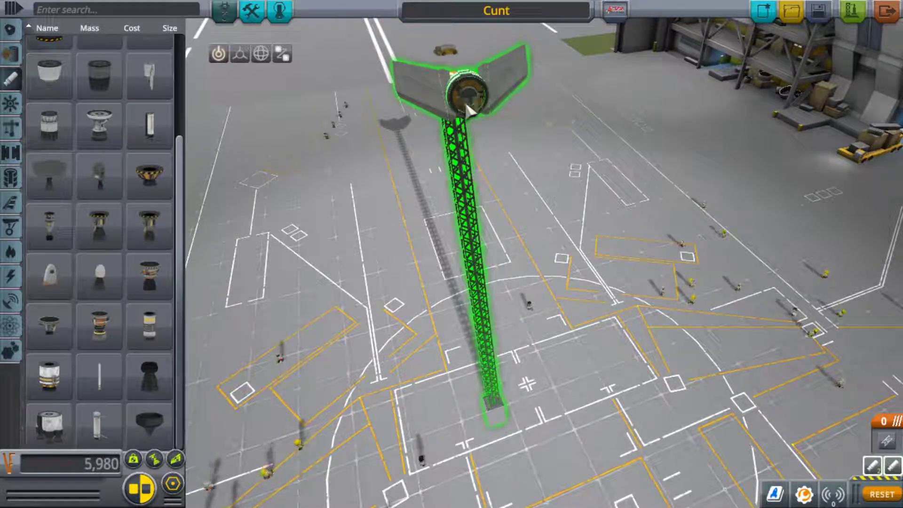
click(469, 110)
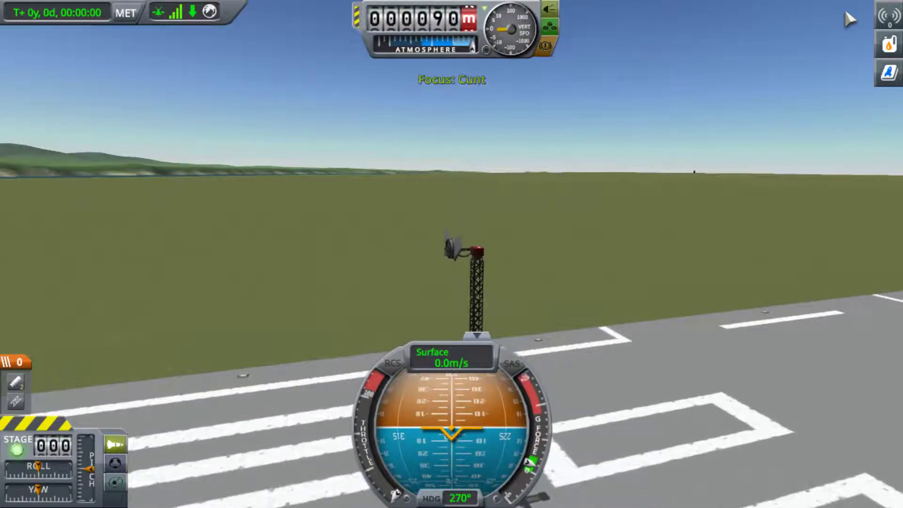
- Launch the winged craft with SAS and RCS engaged
key(t)
key(r)
key(space)
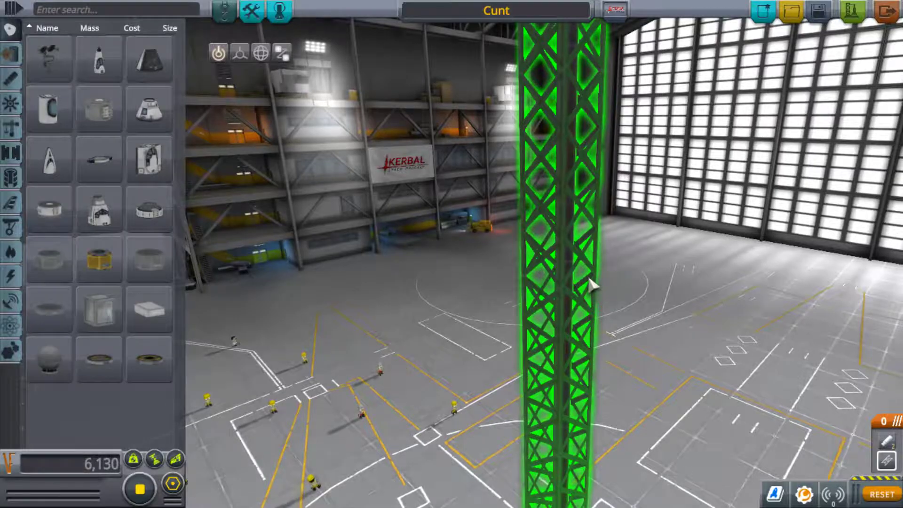
- Orbit around the tower, then lift the winged top section and reattach it upright
mouse_move(591, 285)
mouse_down()
mouse_move(579, 262)
mouse_move(470, 186)
mouse_move(372, 194)
mouse_move(459, 205)
mouse_up()
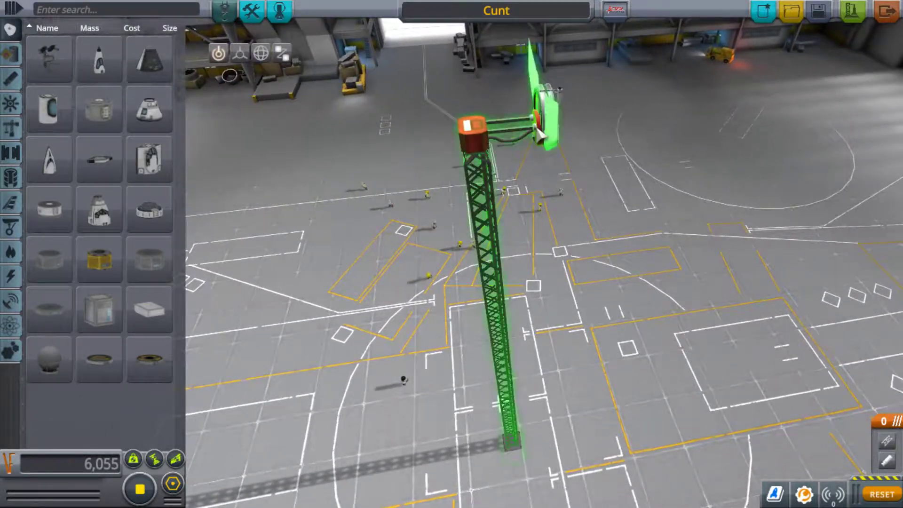
click(539, 99)
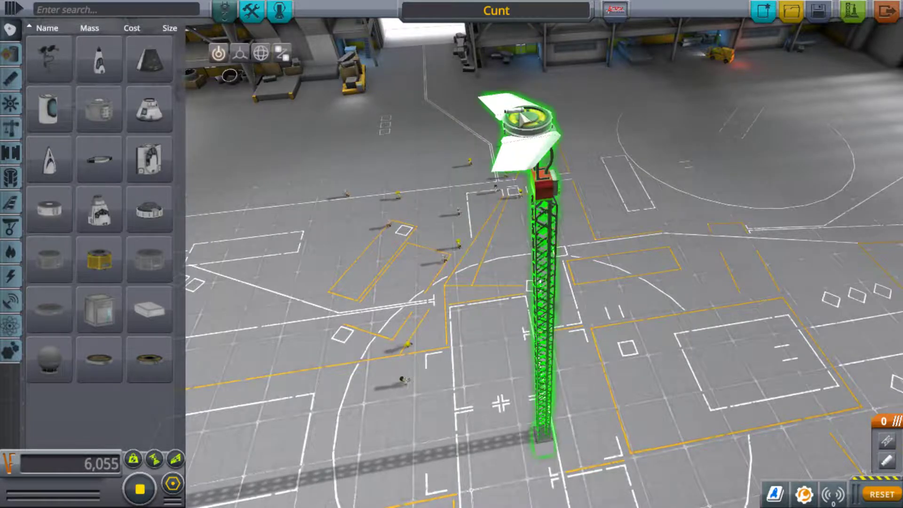
click(533, 113)
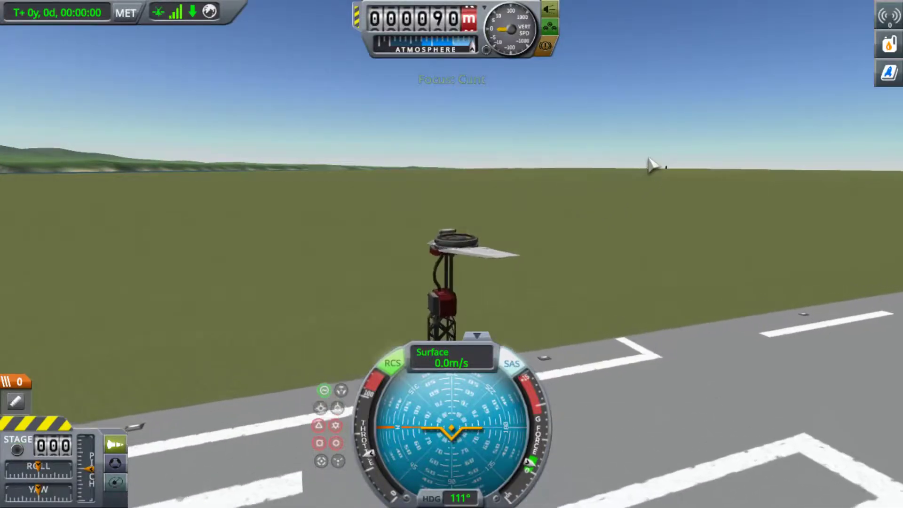
- Launch the rebuilt craft, then launch it again with SAS engaged
key(space)
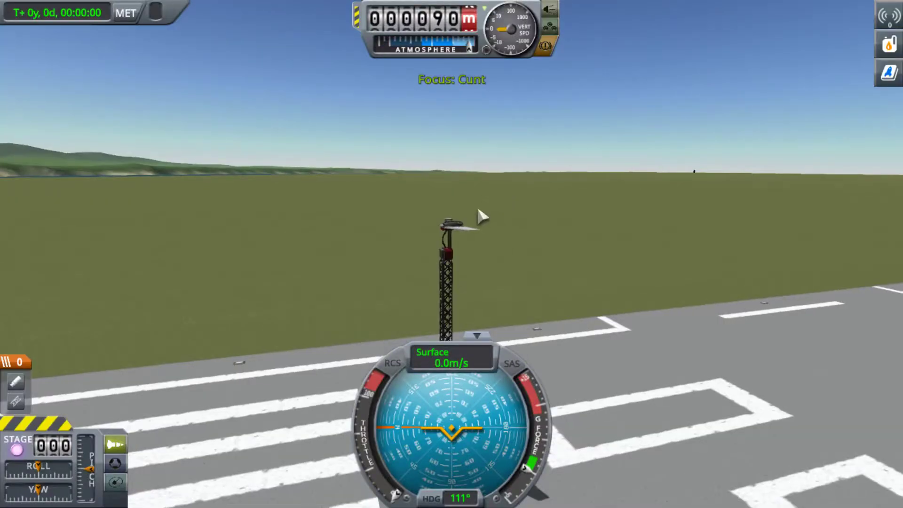
key(t)
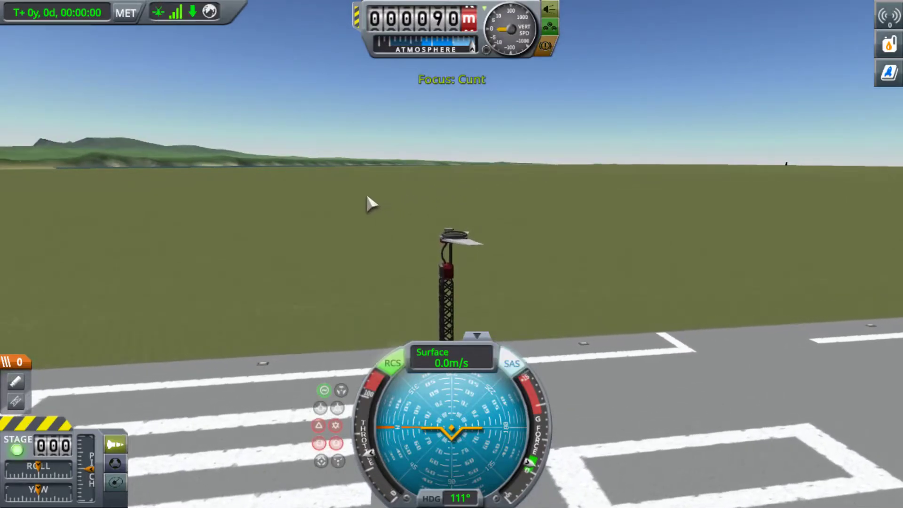
key(space)
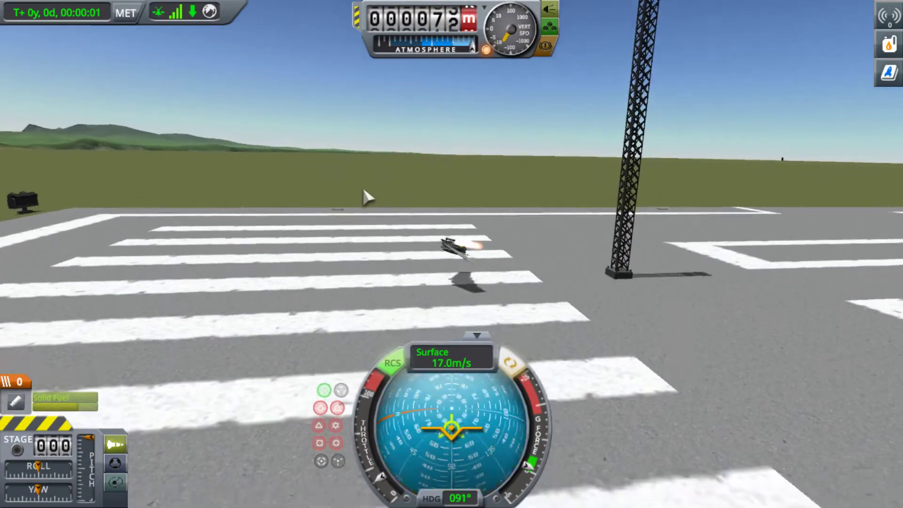